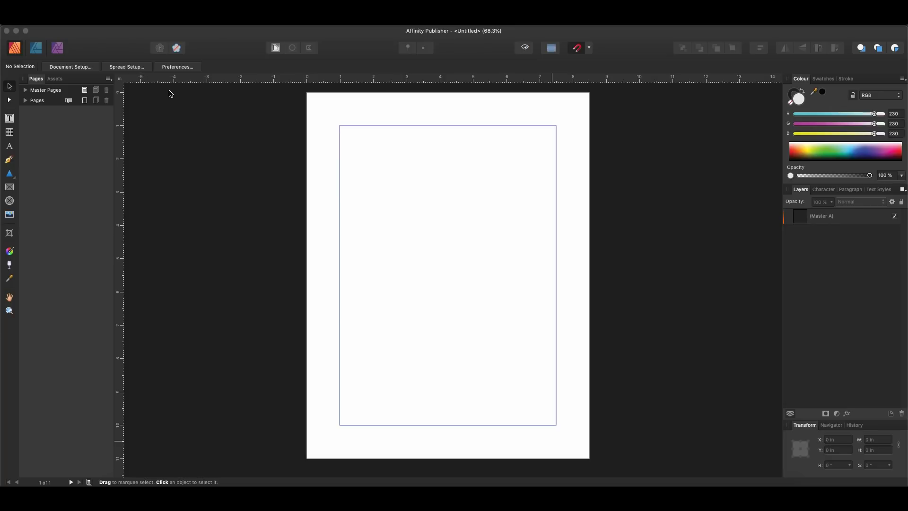
Open StudioLink in Affinity Publisher to check the linked Affinity apps, then close it
left_click(108, 52)
left_click(57, 48)
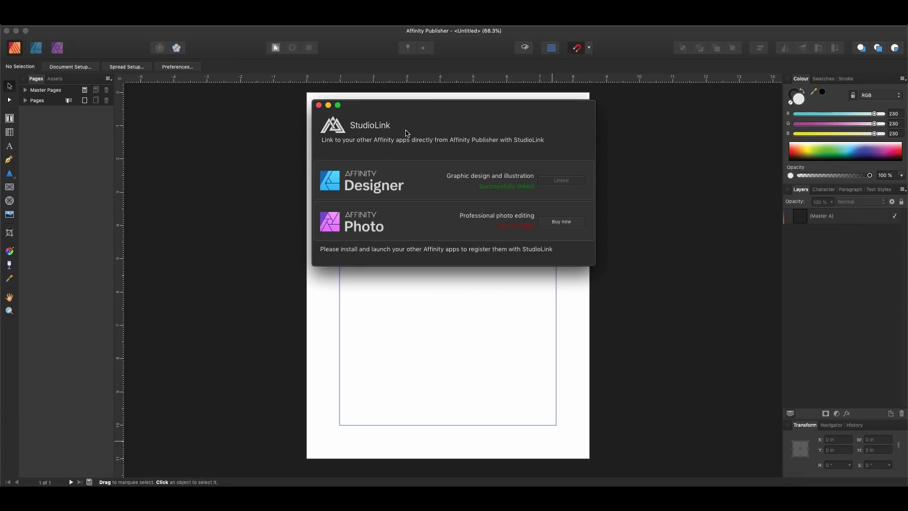
left_click_drag(368, 111, 340, 108)
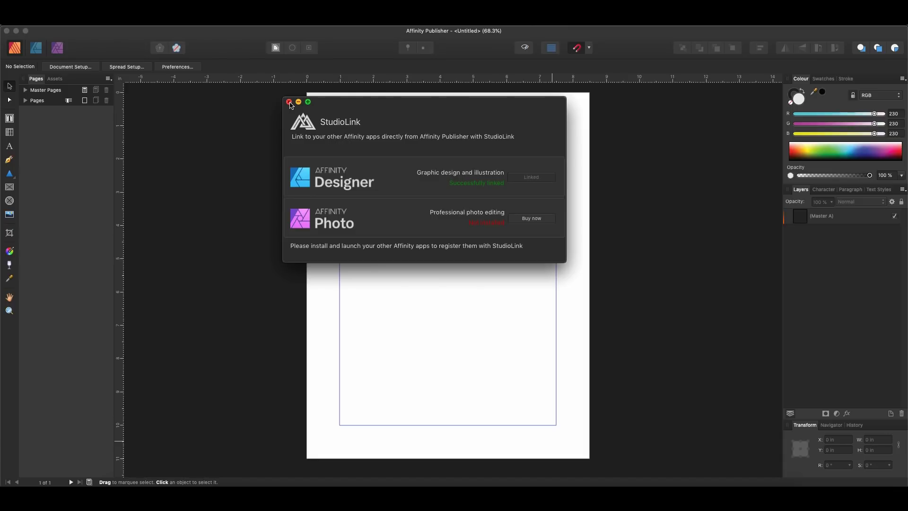
left_click(289, 102)
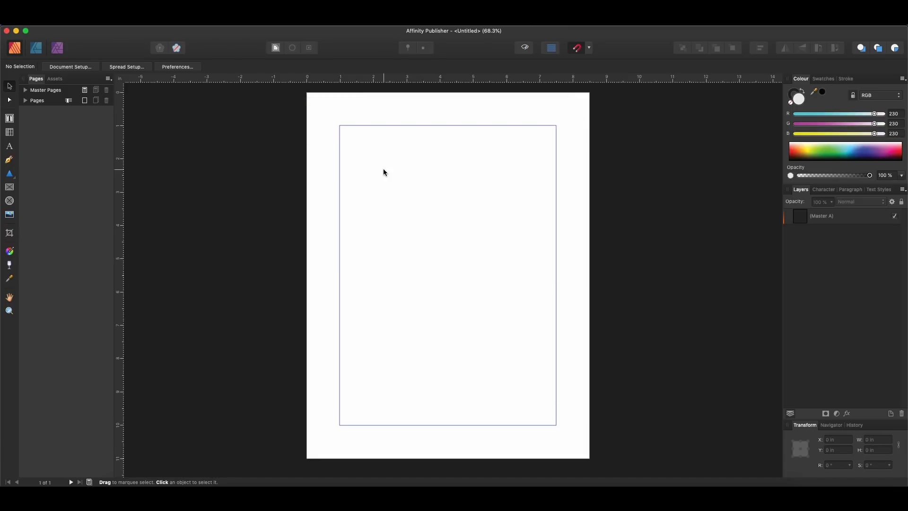
Quit the standalone Affinity Designer app and settle on the Designer persona inside Publisher
left_click(37, 50)
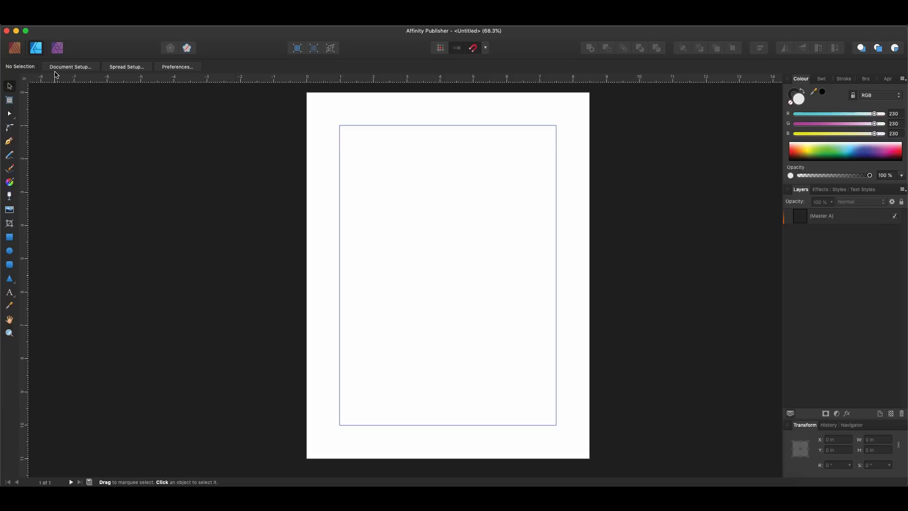
right_click(633, 490)
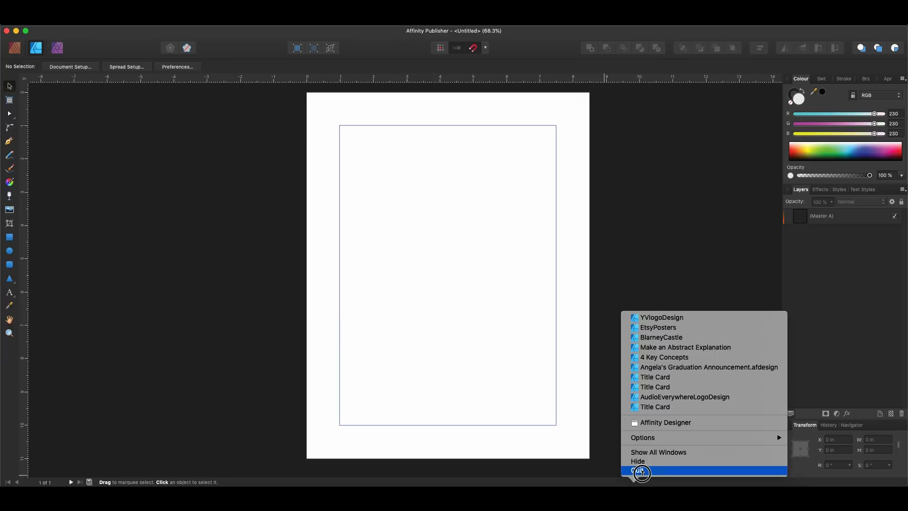
left_click(636, 471)
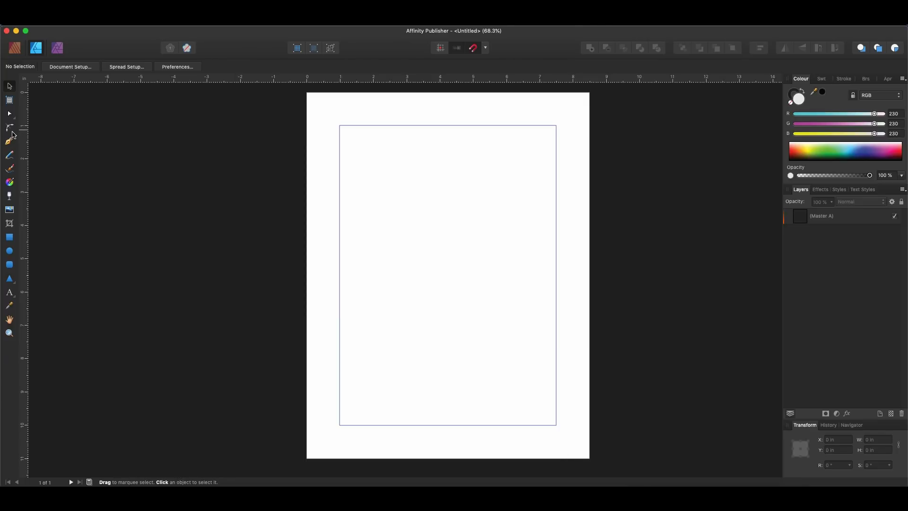
left_click(14, 48)
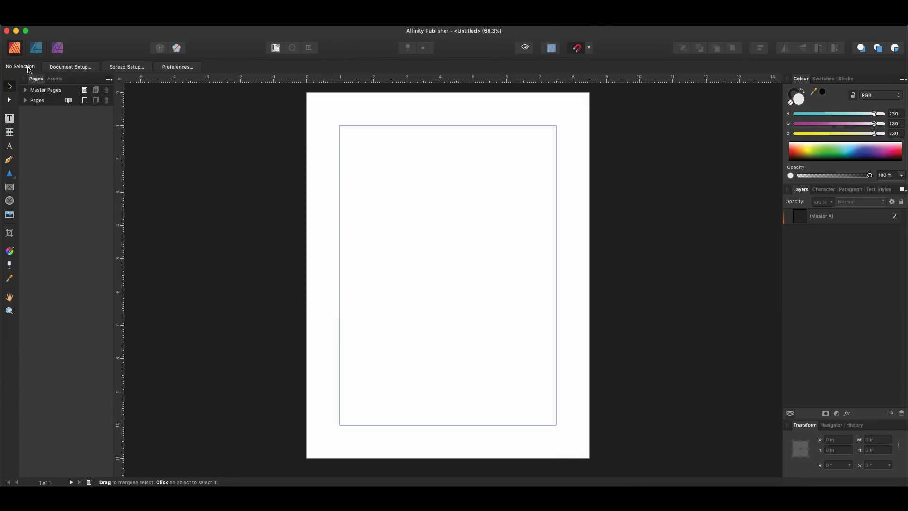
left_click(35, 49)
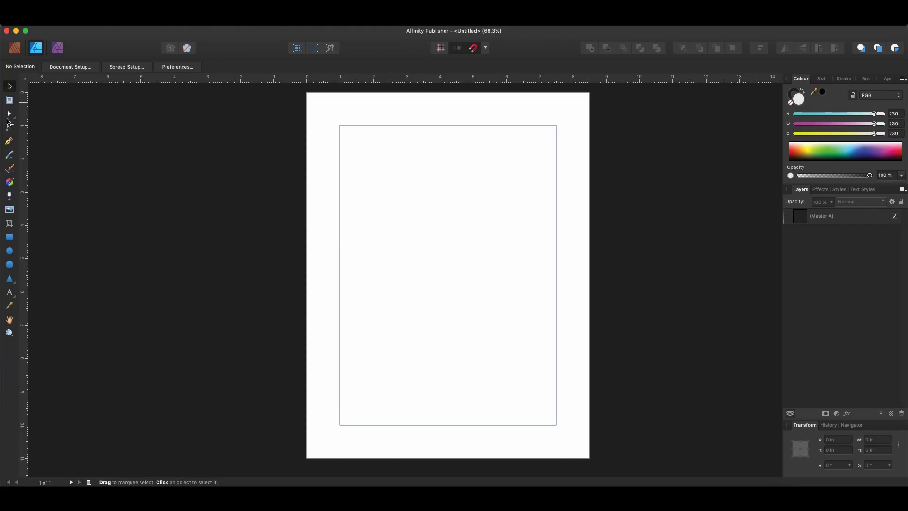
Draw a closed rounded blob with the Pen tool near the page's top left
left_click(9, 141)
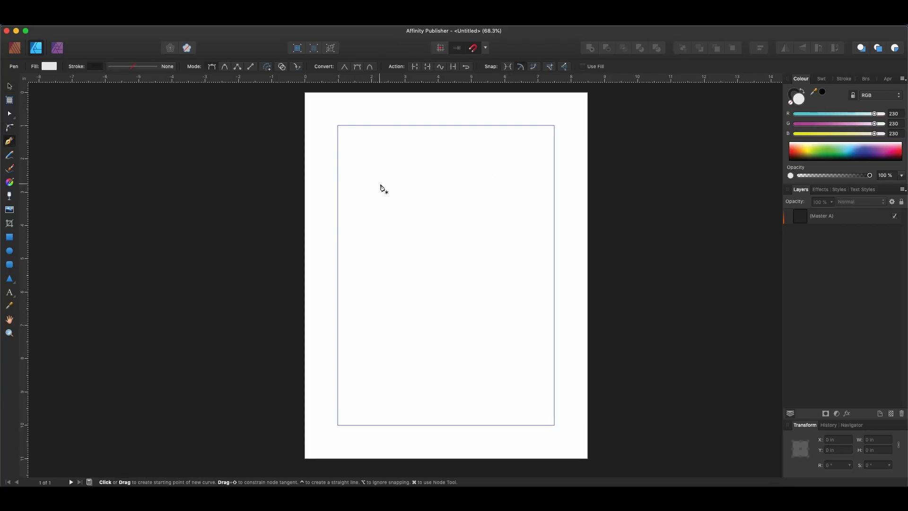
left_click_drag(379, 179, 384, 212)
mouse_move(379, 180)
left_mouse_down()
mouse_move(380, 171)
mouse_move(380, 179)
left_mouse_up()
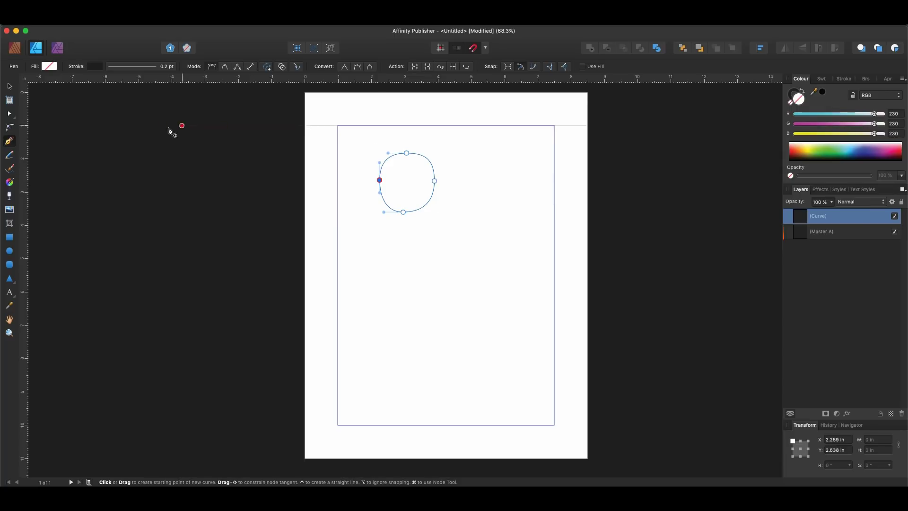
left_click(9, 86)
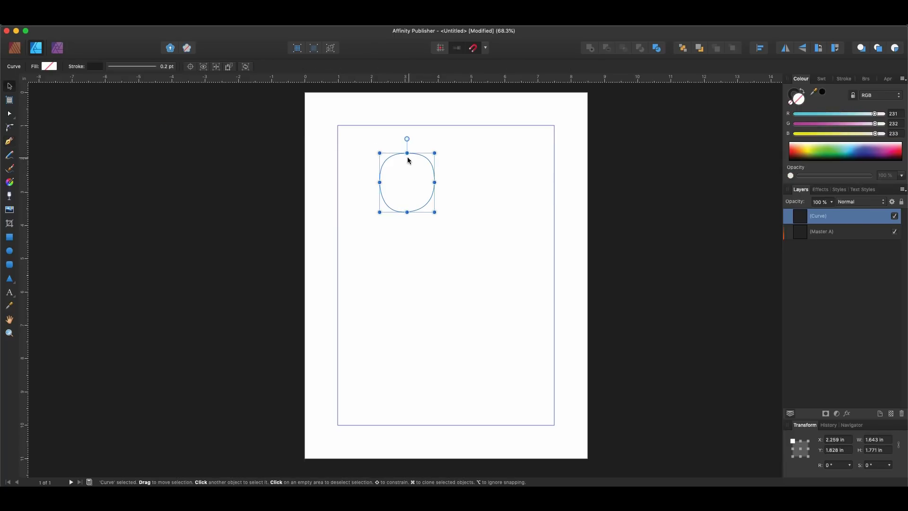
Nudge the blob up and right, fill it green, and return to the Publisher persona
left_click_drag(402, 174, 414, 155)
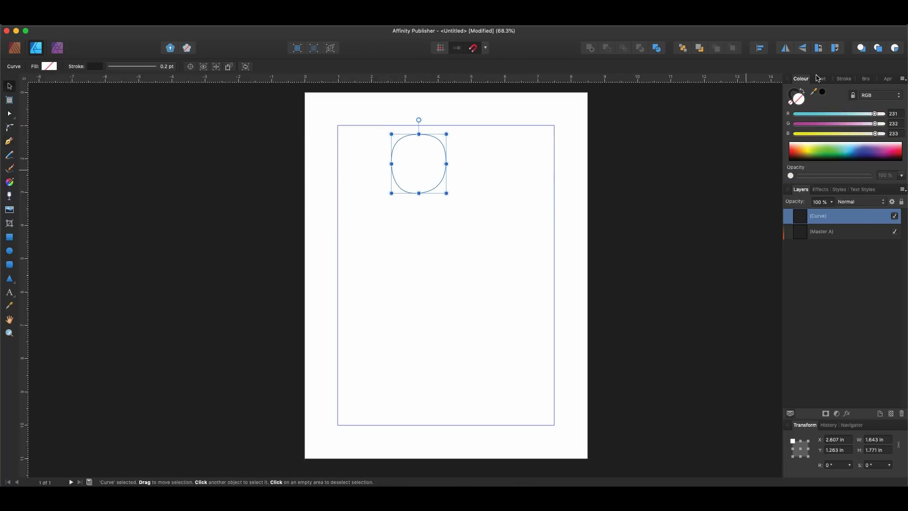
left_click(829, 152)
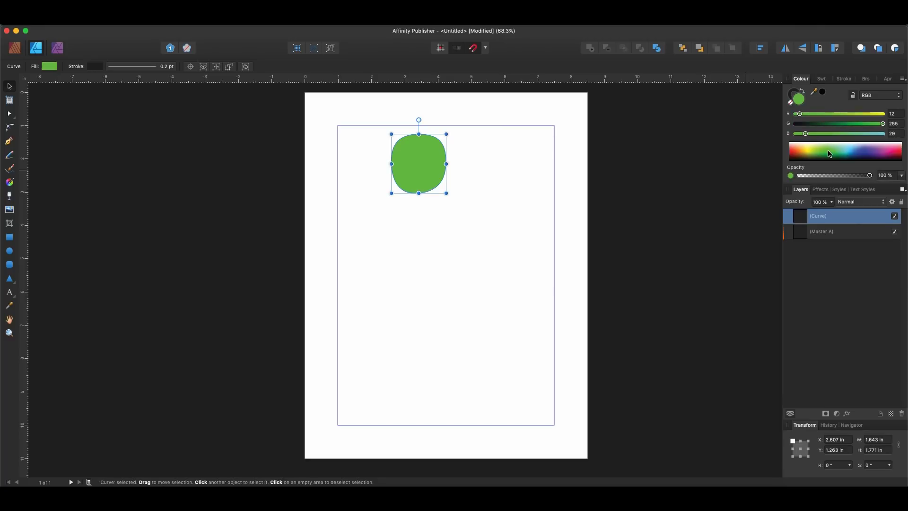
left_click(15, 48)
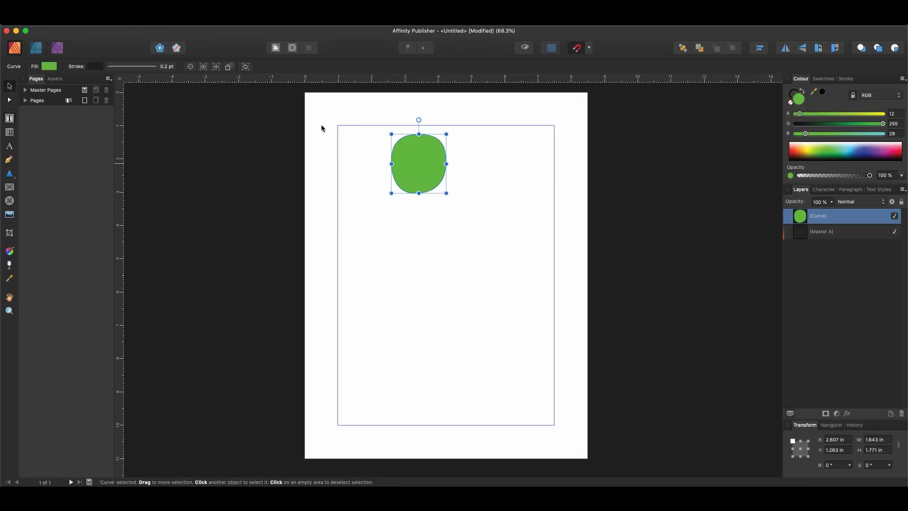
Draw a text frame across the upper half of the page and fill it with filler text
key("t")
left_click_drag(338, 125, 555, 265)
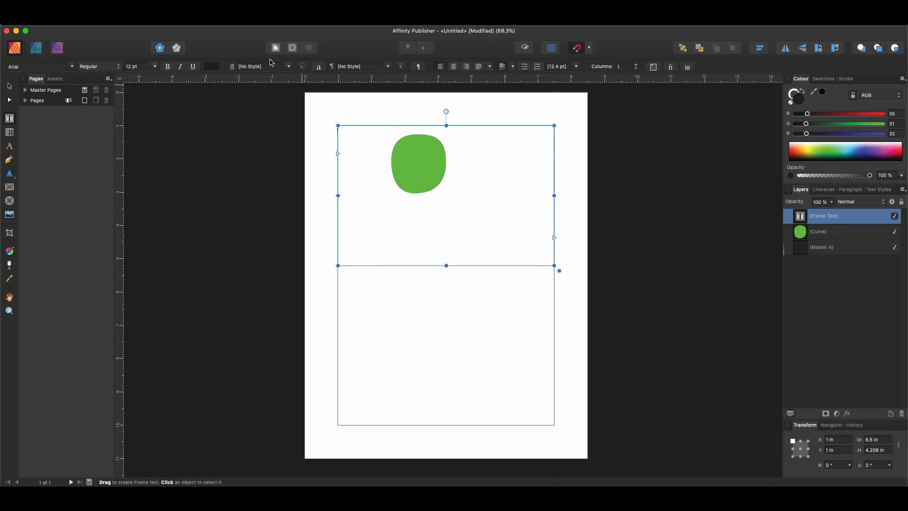
left_click(181, 23)
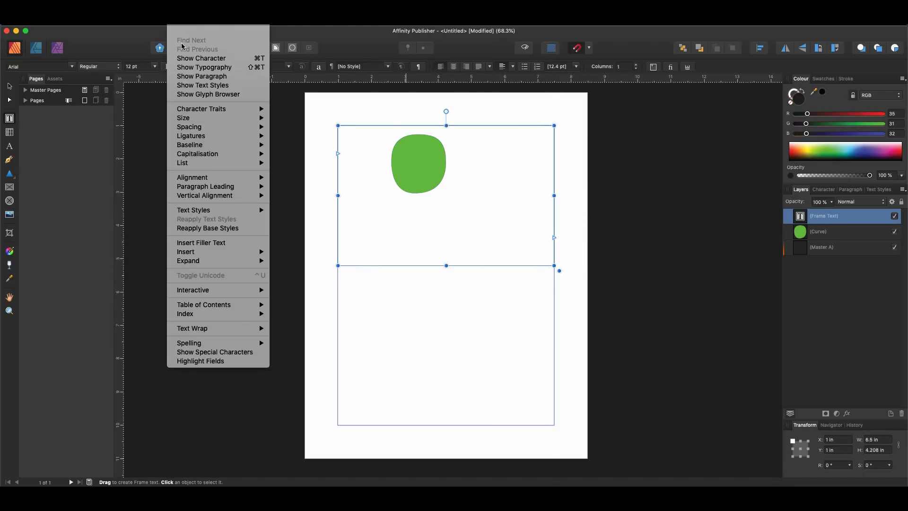
left_click(200, 243)
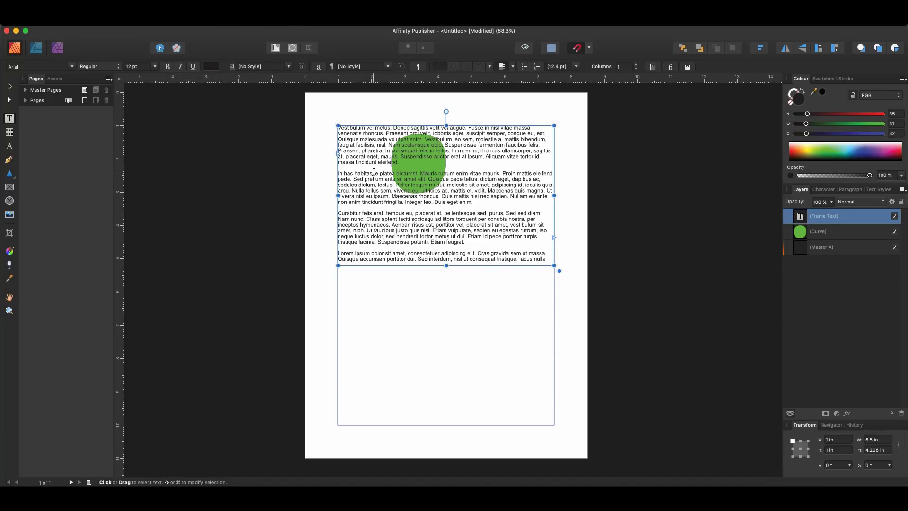
Move the green blob's Curve layer above the Frame Text layer, then select the frame
key("a")
left_click(822, 232)
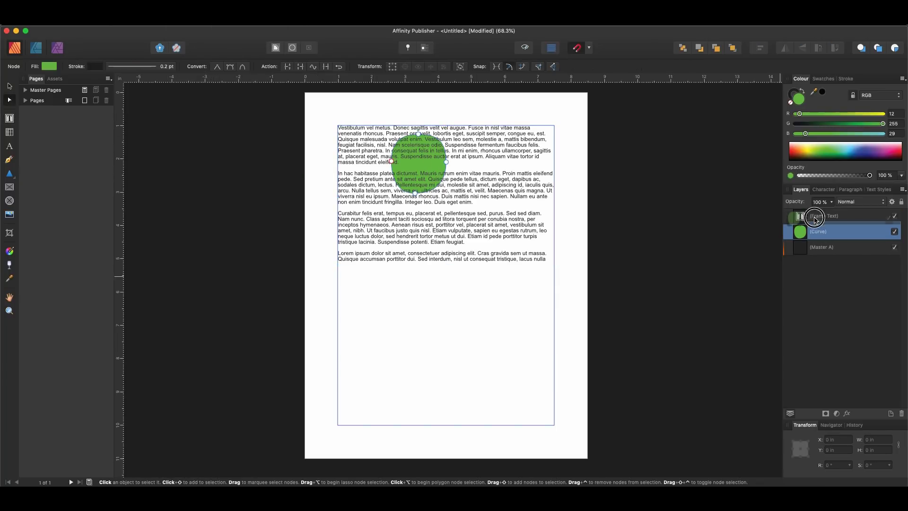
left_click_drag(814, 215, 814, 211)
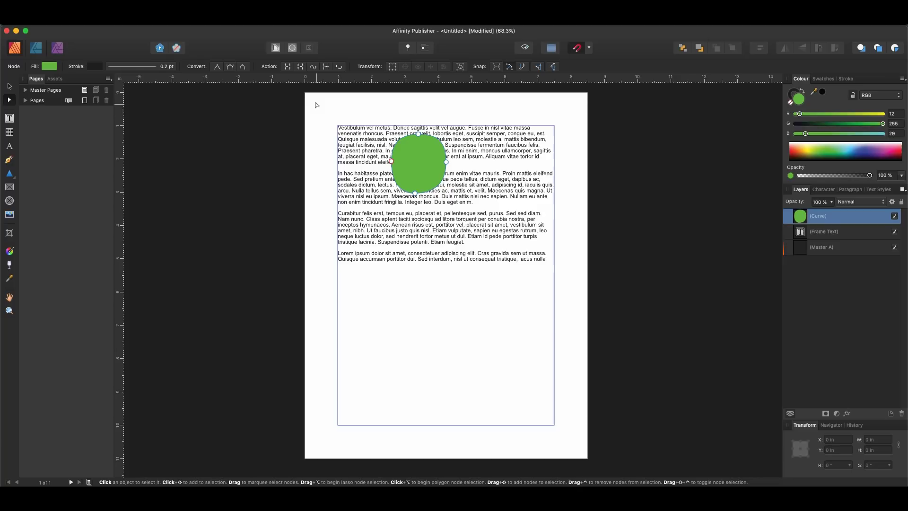
left_click(352, 140)
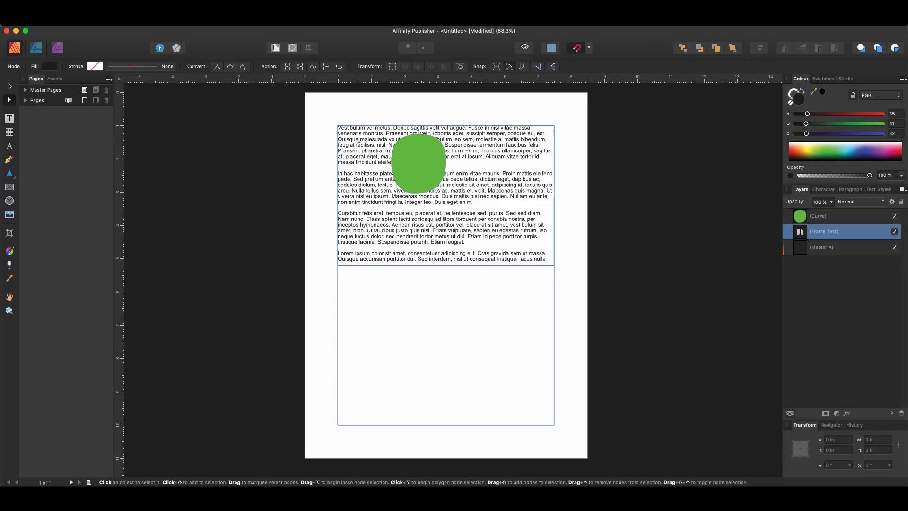
Set the text wrap to Tight in the Text Wrap settings
left_click(276, 49)
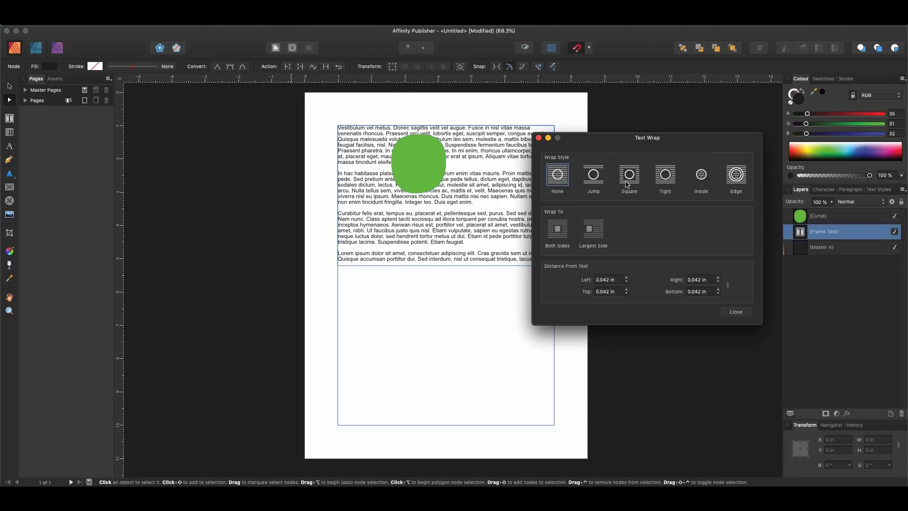
left_click(662, 179)
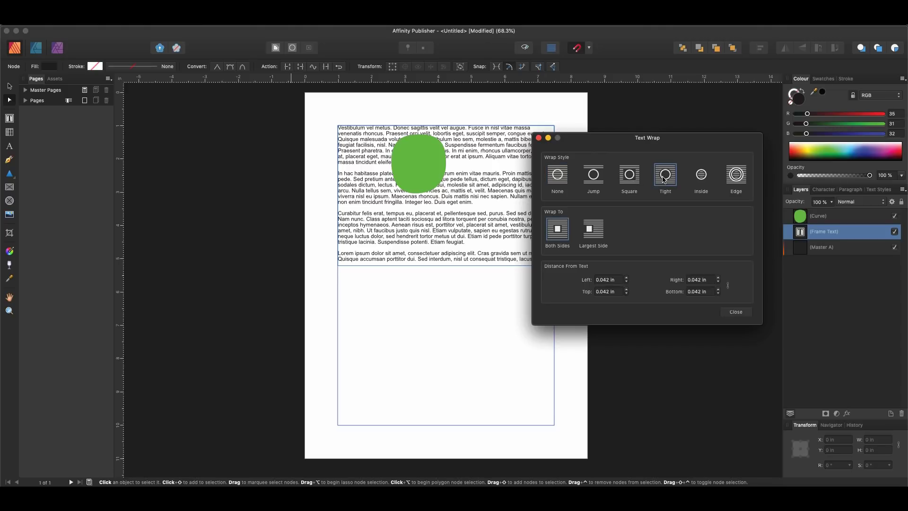
left_click(728, 313)
Select the green blob with the Move tool and nudge it over the text
left_click_drag(408, 158, 396, 179)
key("v")
left_click(429, 175)
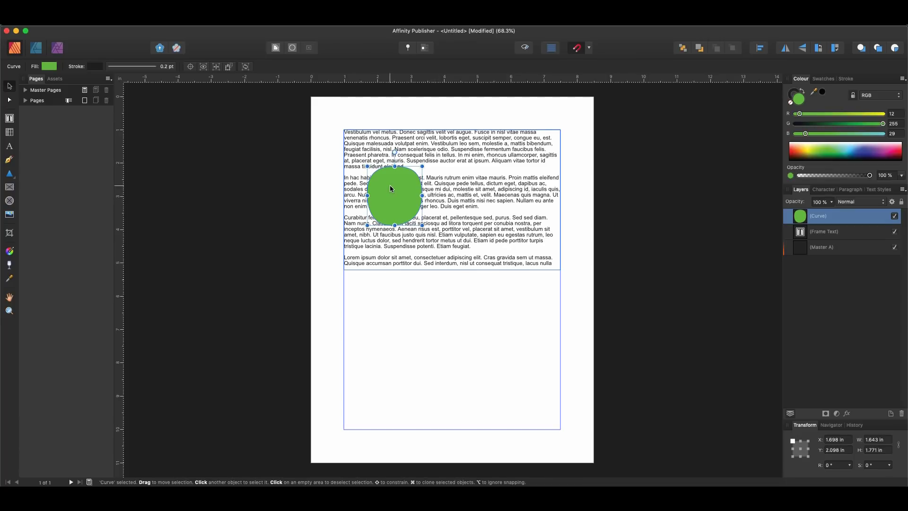
Give the blob a Tight text wrap and move it to the text frame's upper right
left_click(275, 47)
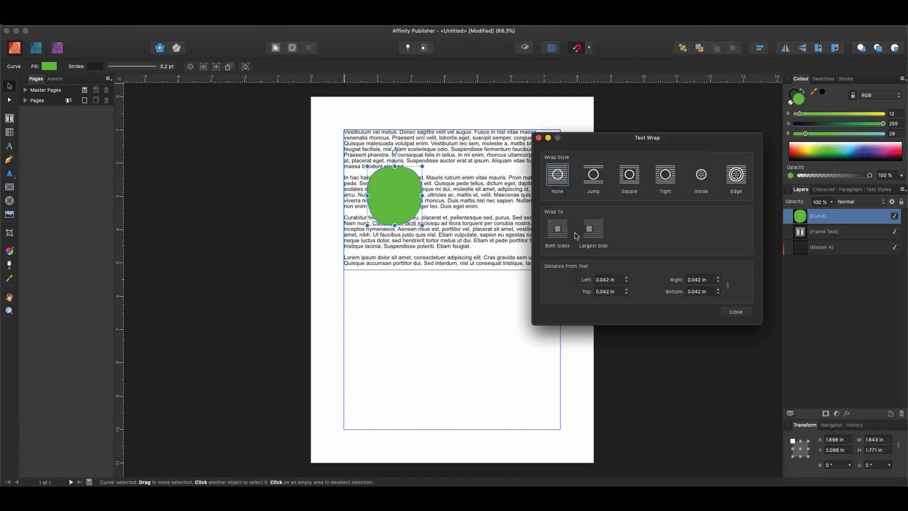
left_click(666, 177)
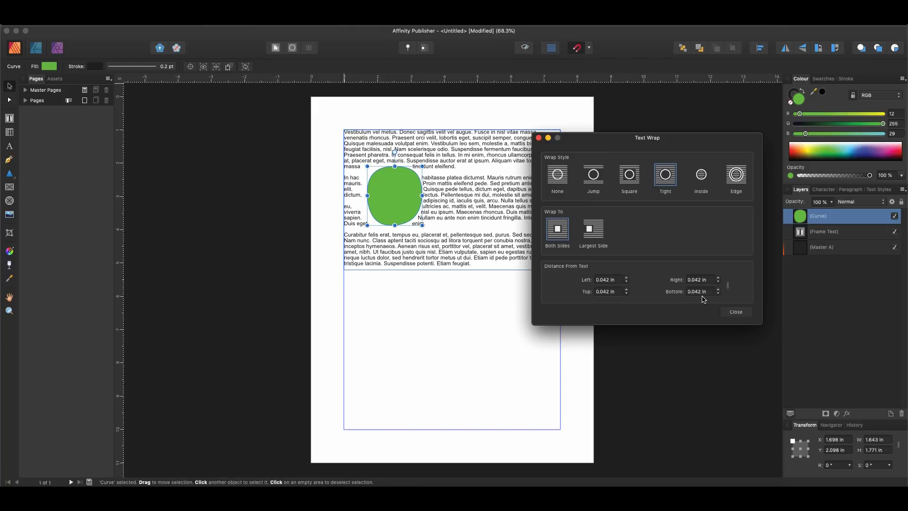
left_click(724, 312)
left_click(404, 191)
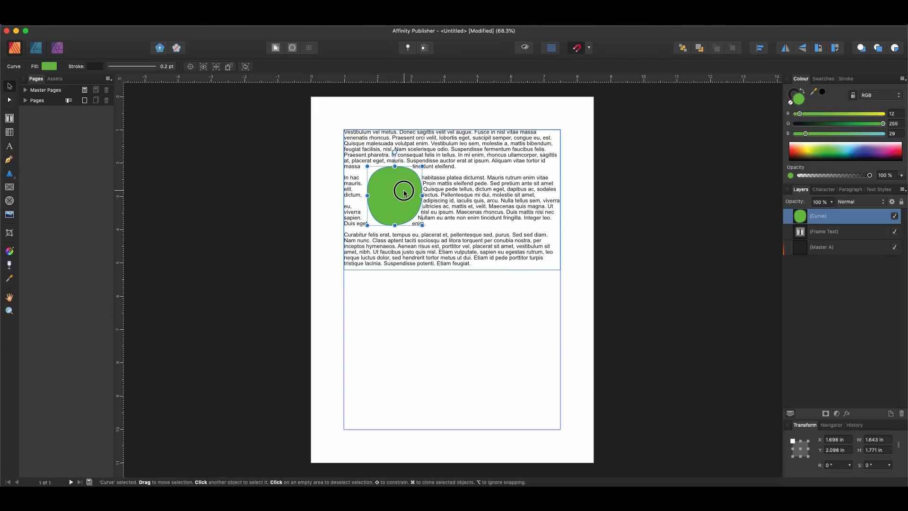
left_click_drag(405, 192, 504, 182)
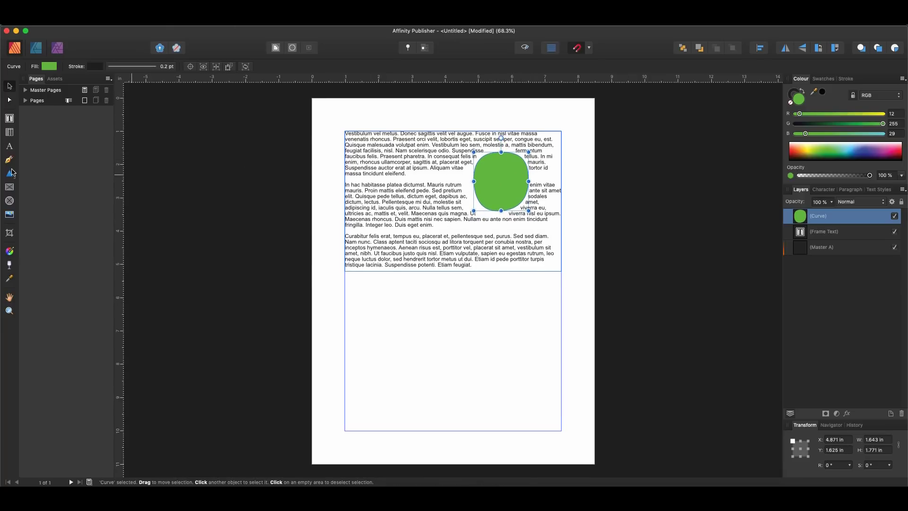
Reshape the blob by dragging its left and bottom nodes, then switch to the Designer persona
double_click(503, 154)
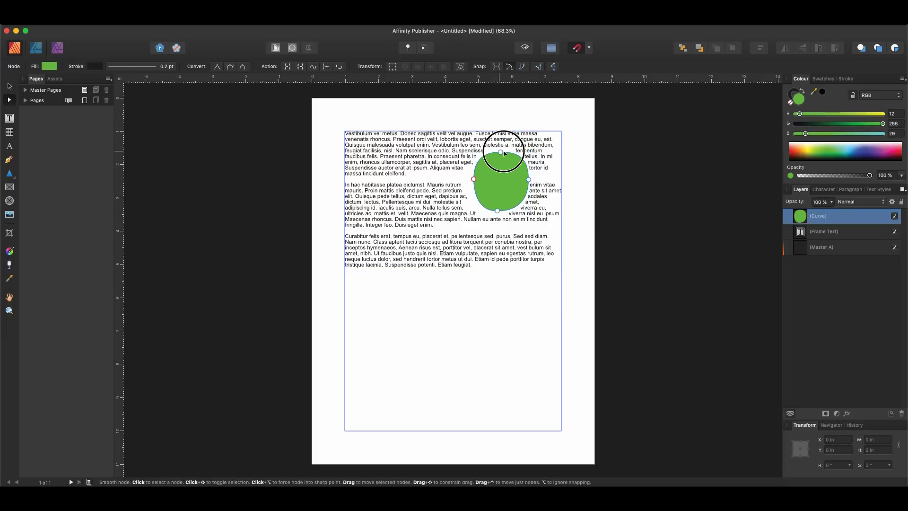
left_click(474, 180)
left_click_drag(474, 179, 530, 186)
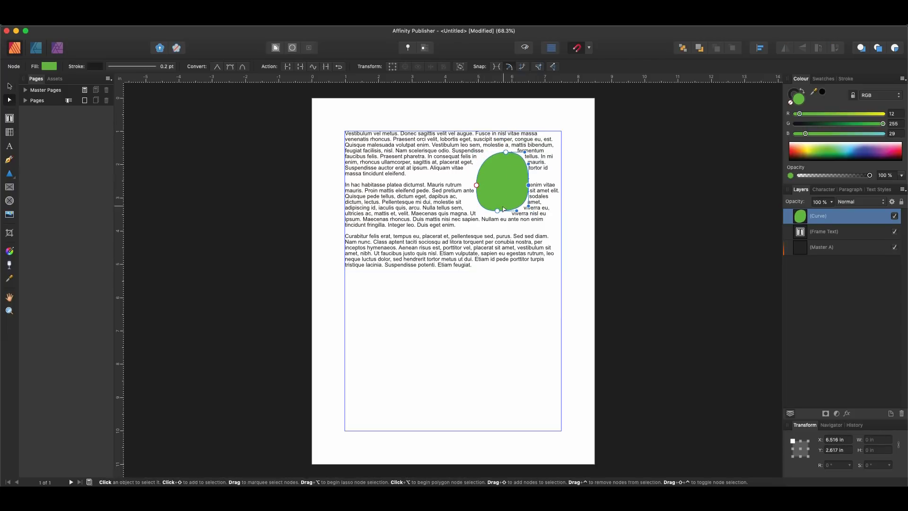
left_click(503, 212)
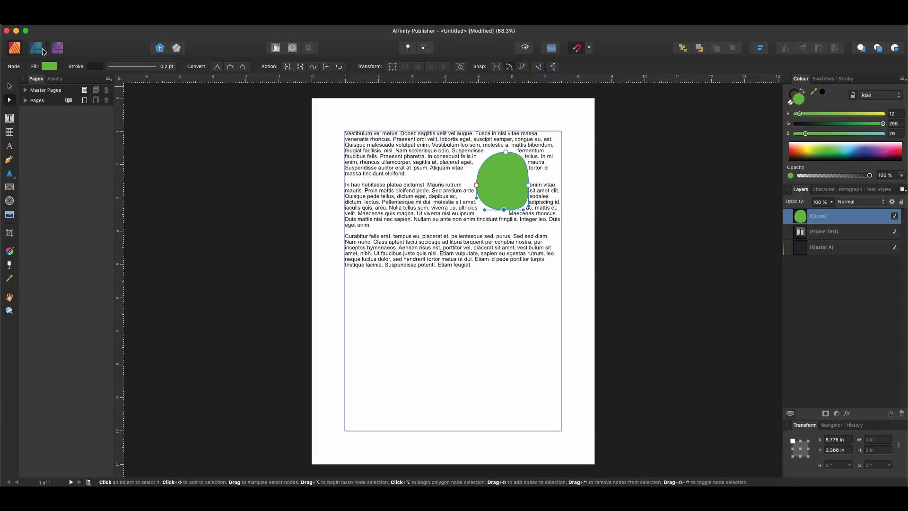
left_click(36, 48)
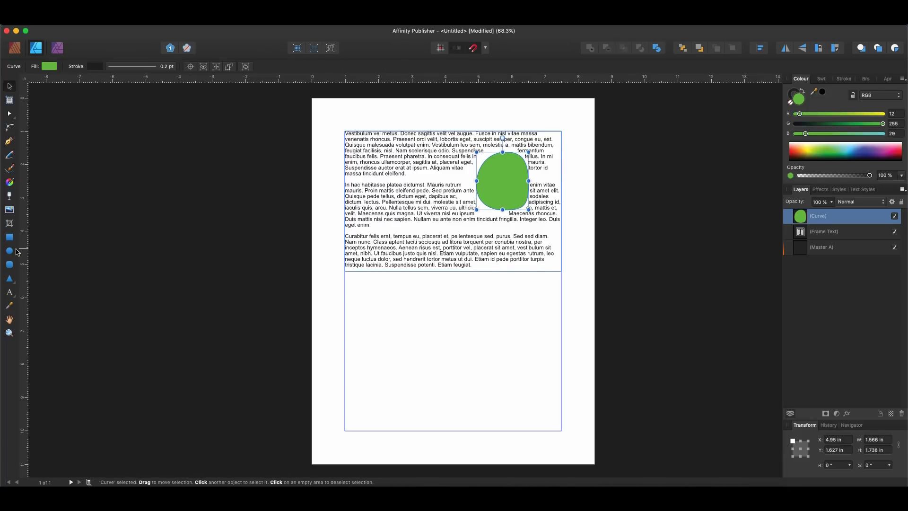
Lay a diagonal lower-left to upper-right green linear gradient across the blob, then deselect it
left_click(9, 183)
left_click_drag(476, 197, 522, 164)
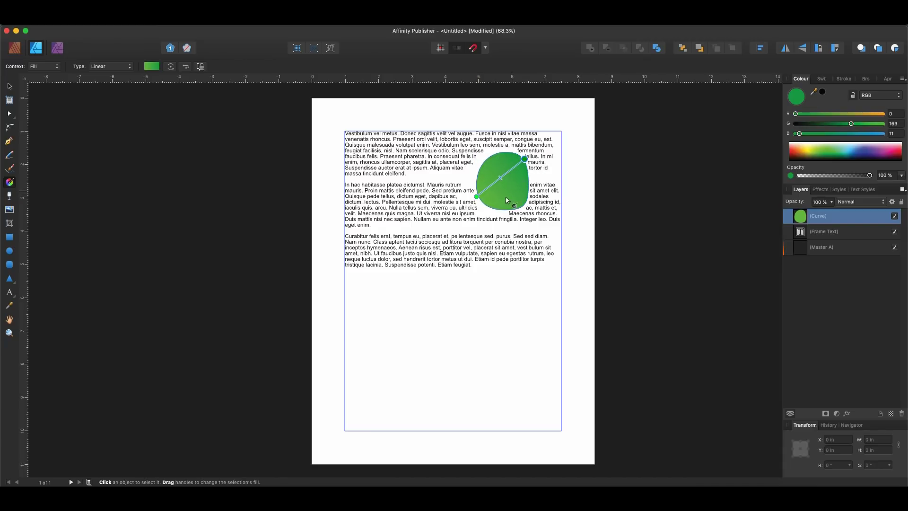
left_click(9, 86)
left_click(104, 188)
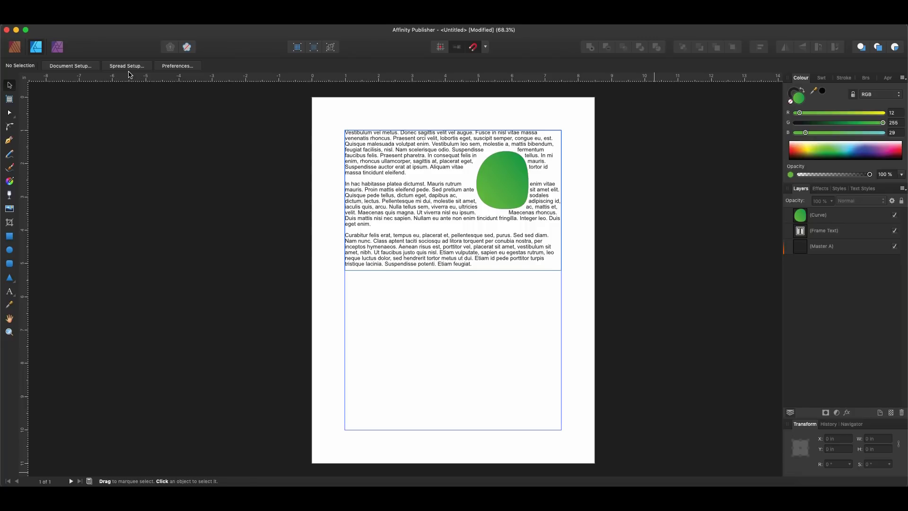
Switch to the Photo persona to bring up the histogram and adjustment panels
left_click(58, 49)
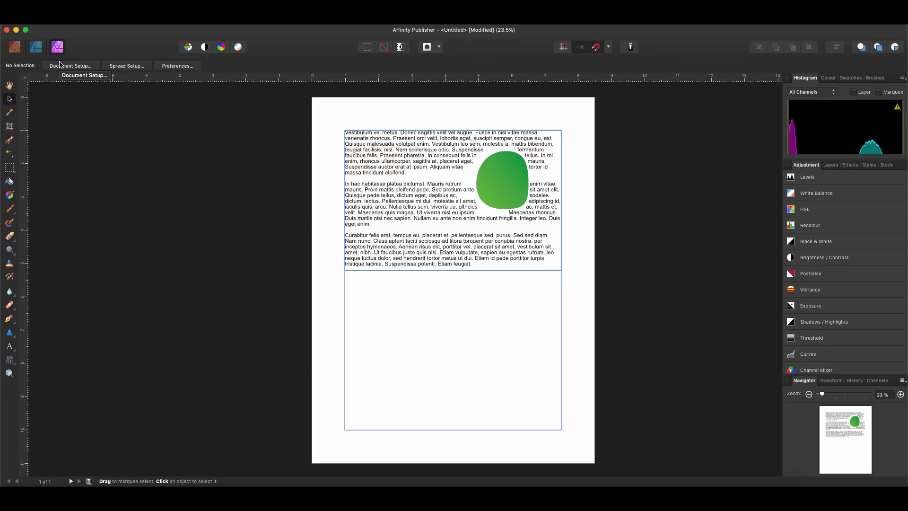
Place DJI_0007.JPG from Pictures > 2019 > Natural Bridges below the text, spanning the frame's width
left_click(15, 47)
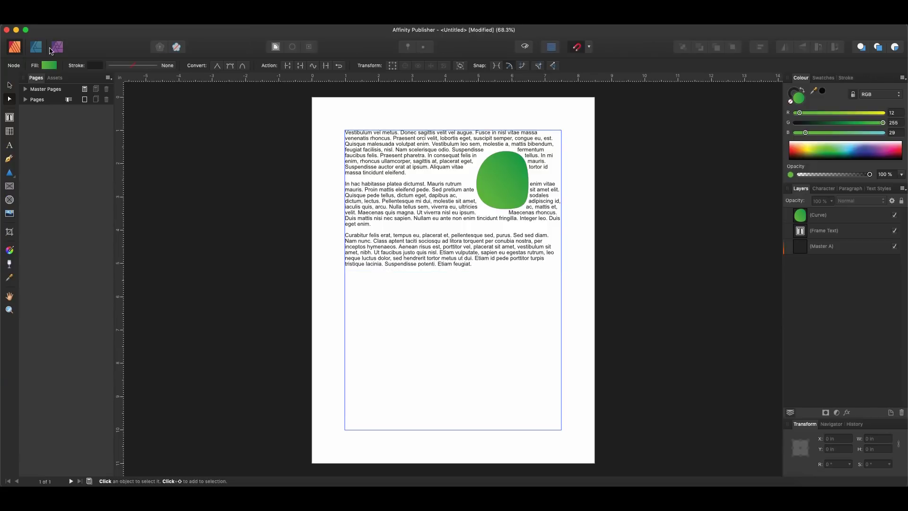
left_click(101, 24)
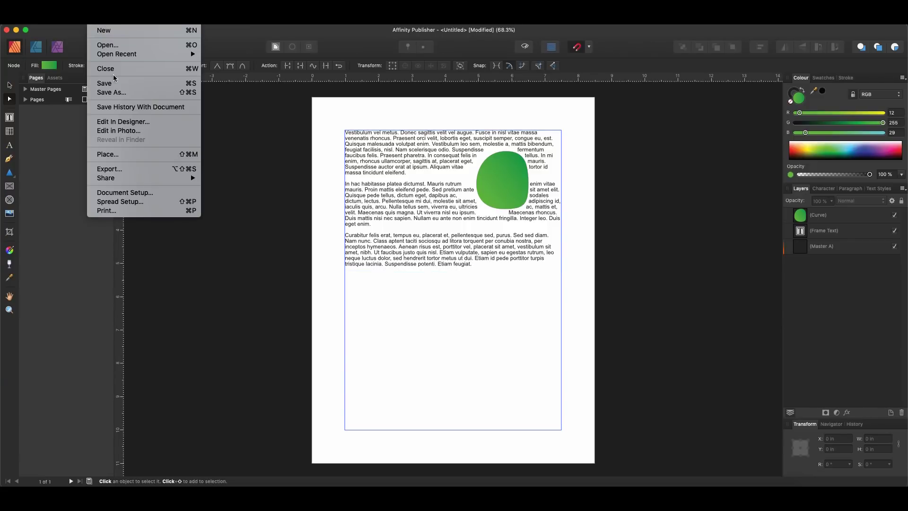
left_click(111, 155)
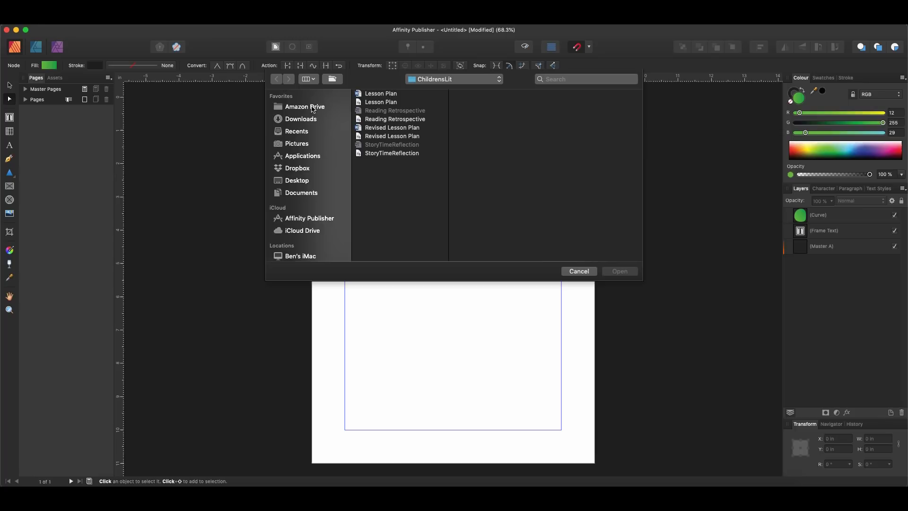
left_click(389, 107)
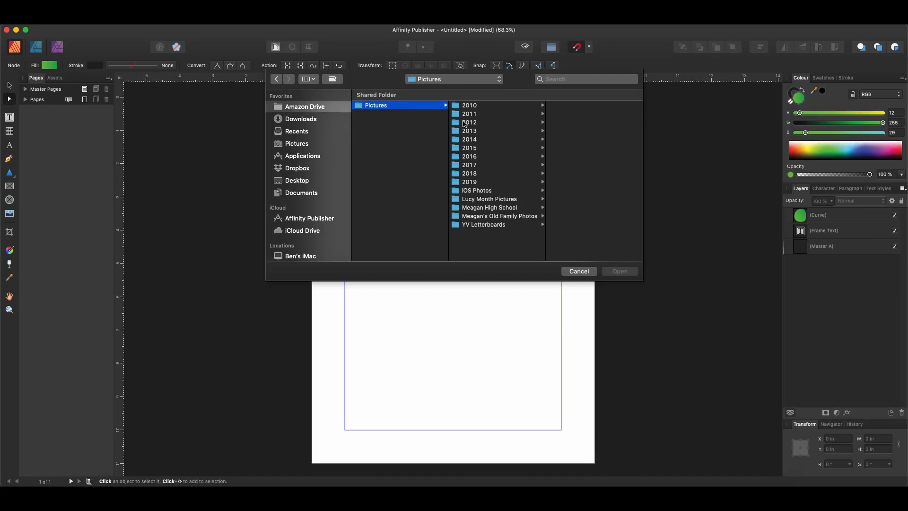
left_click(473, 182)
left_click(568, 150)
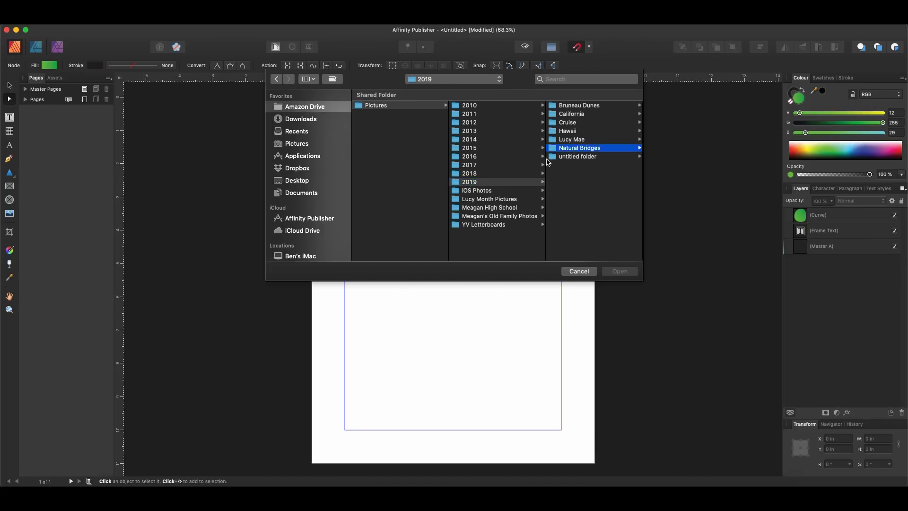
left_click(378, 114)
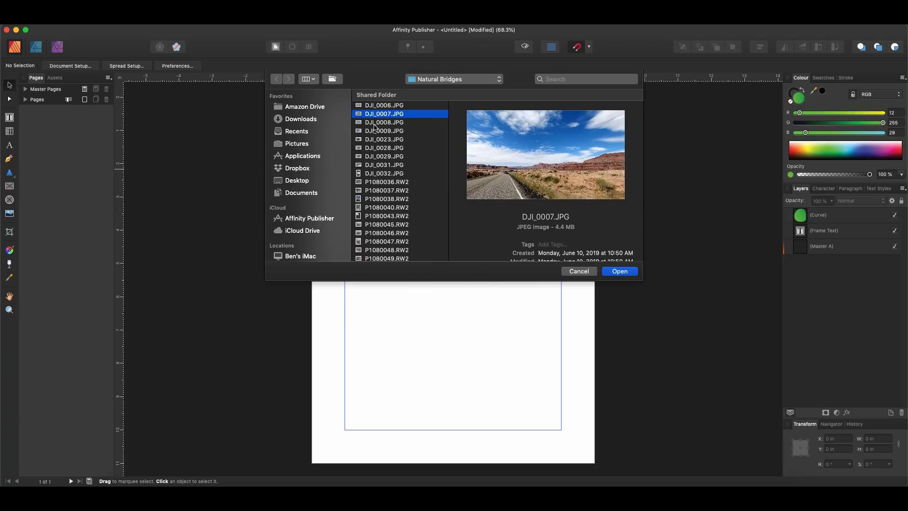
left_click(618, 272)
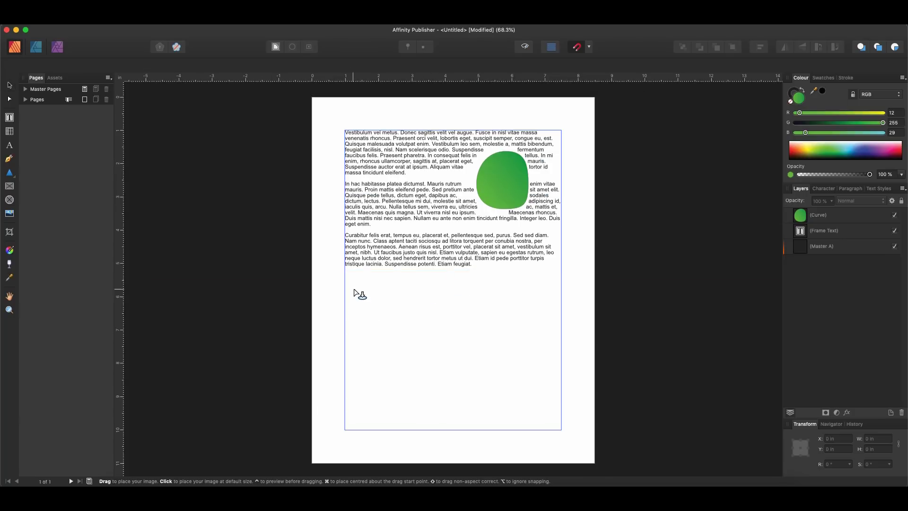
left_click_drag(351, 285, 556, 416)
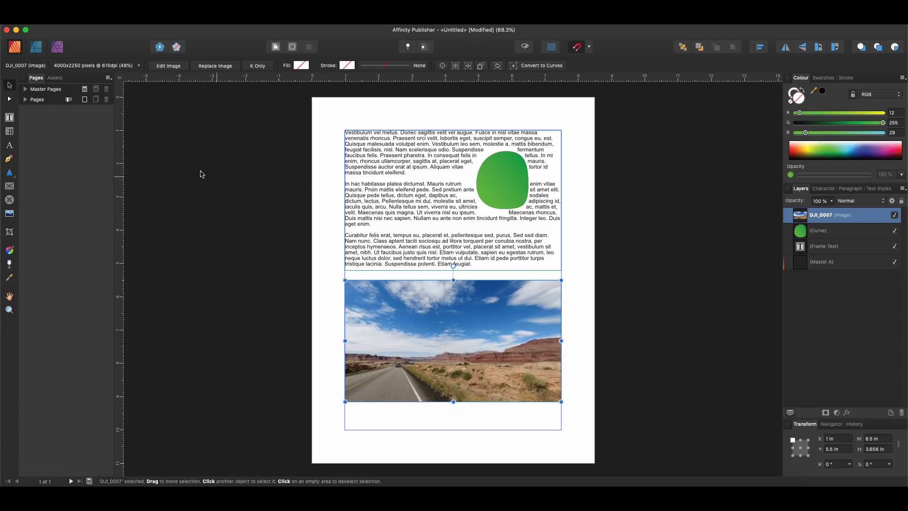
Add a Vibrance adjustment to the DJI_0007 photo with 35% vibrance and 7% saturation
left_click(57, 46)
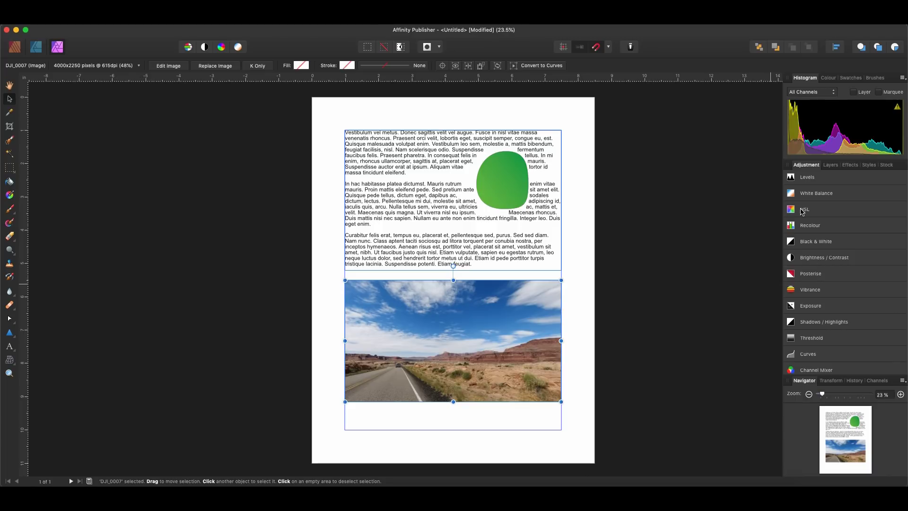
left_click(825, 294)
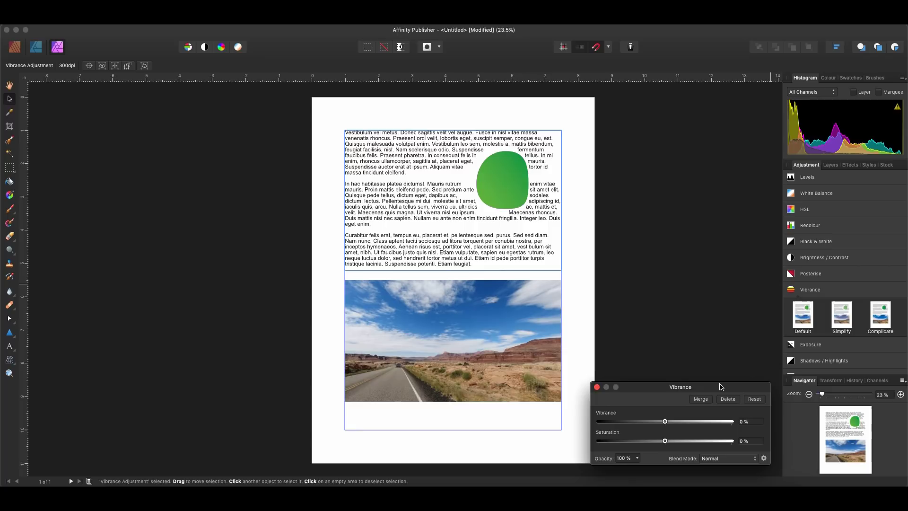
left_click_drag(722, 392, 741, 244)
left_click(833, 166)
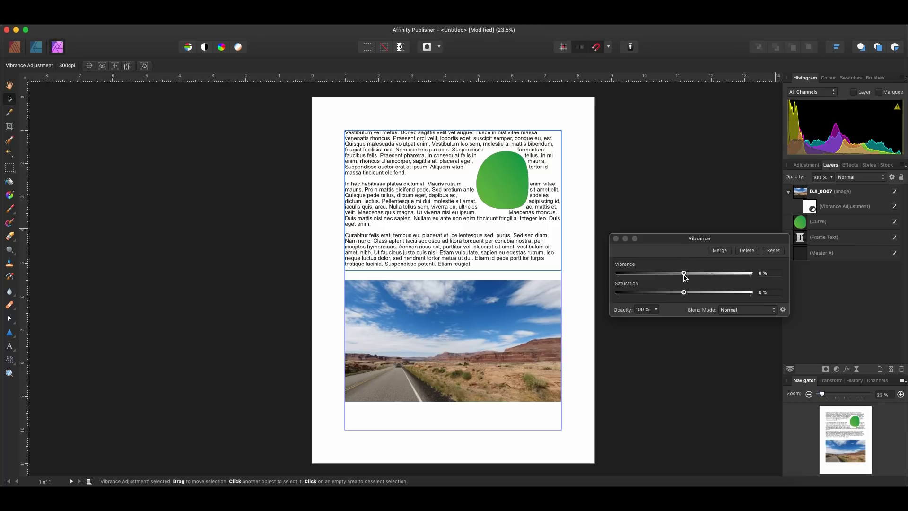
left_click_drag(686, 275, 689, 293)
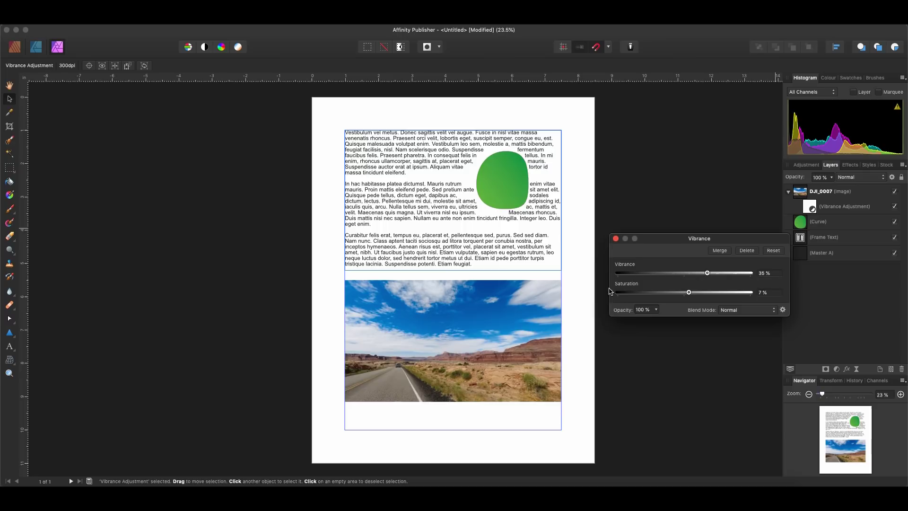
scroll(461, 335, "up", 3)
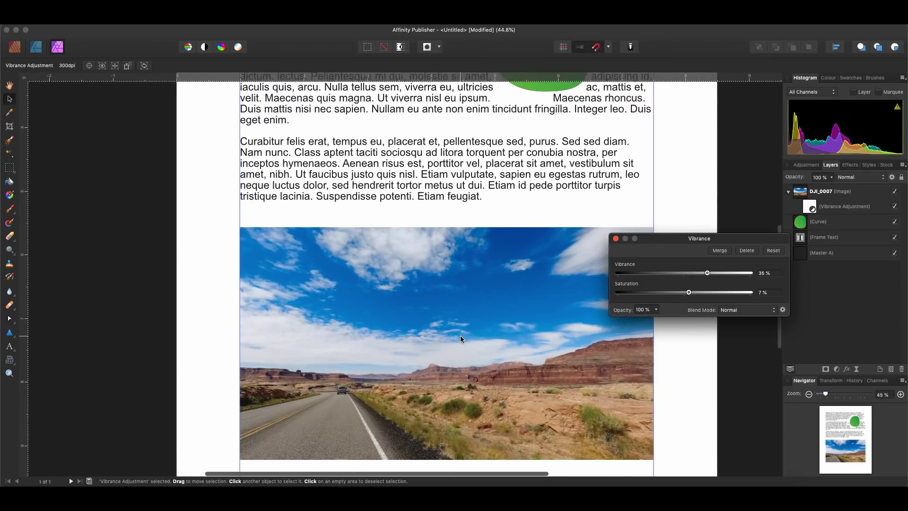
scroll(461, 335, "down", 2)
scroll(460, 339, "down", 1)
scroll(461, 339, "right", 2)
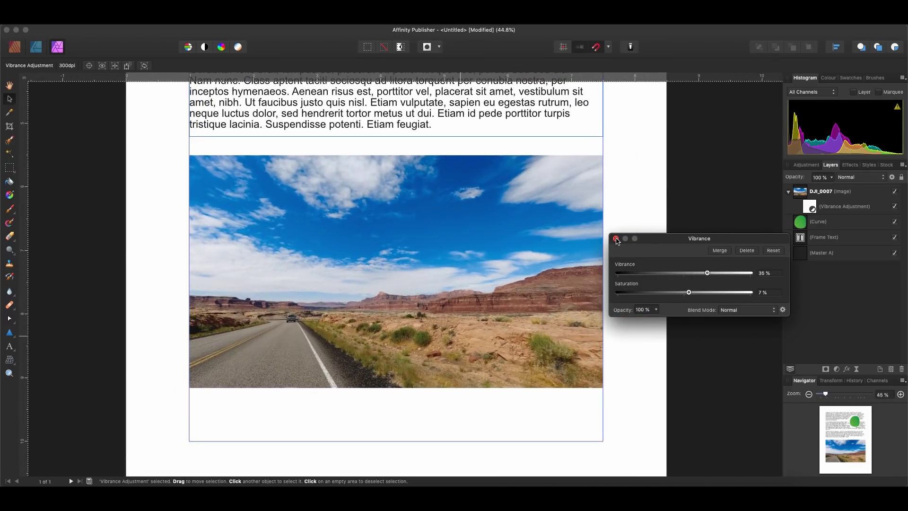
Close the Vibrance settings and add a Curves adjustment using the CMYK colour space
left_click(615, 239)
left_click(805, 164)
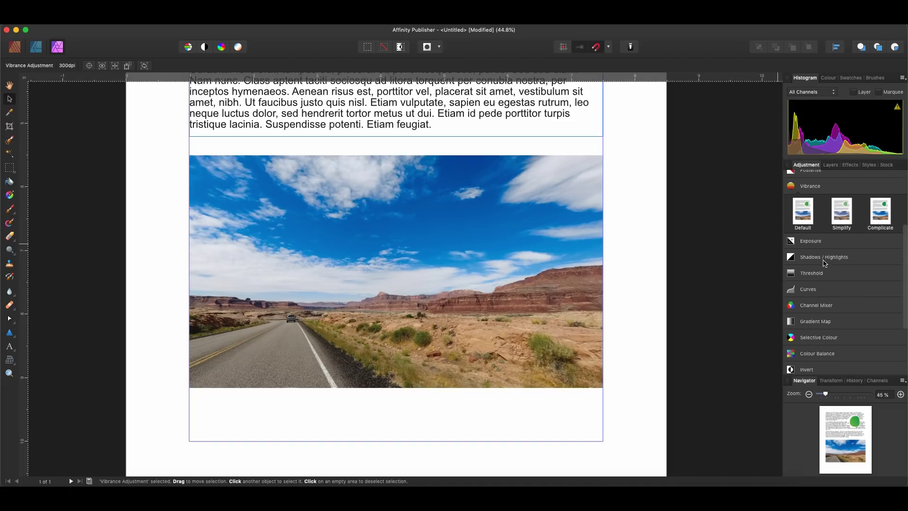
left_click(814, 290)
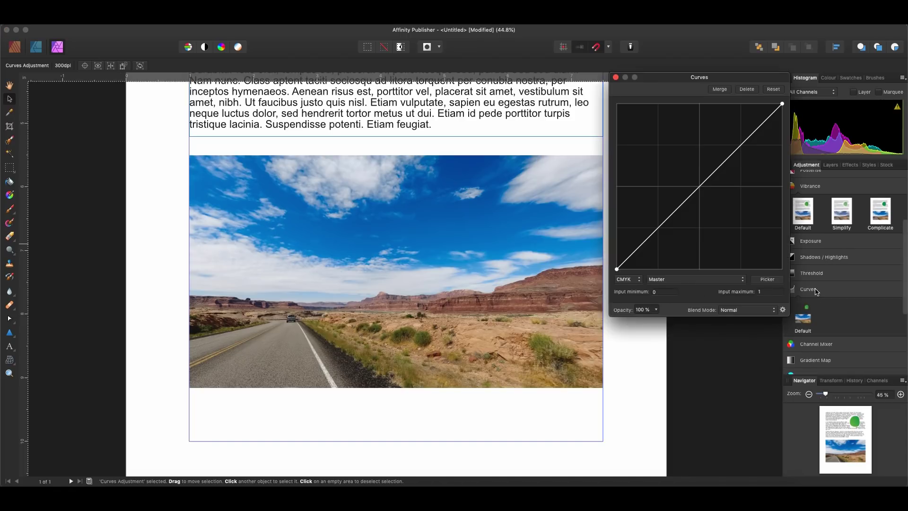
left_click(636, 279)
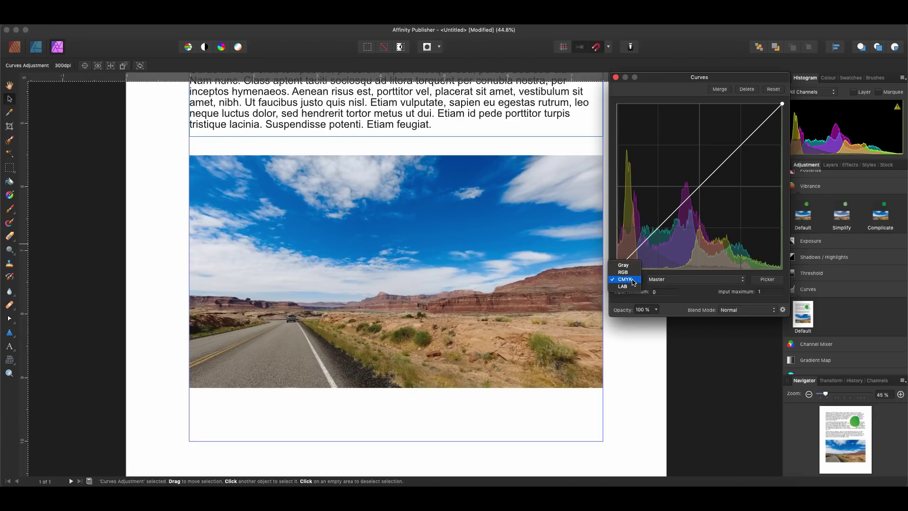
left_click(625, 279)
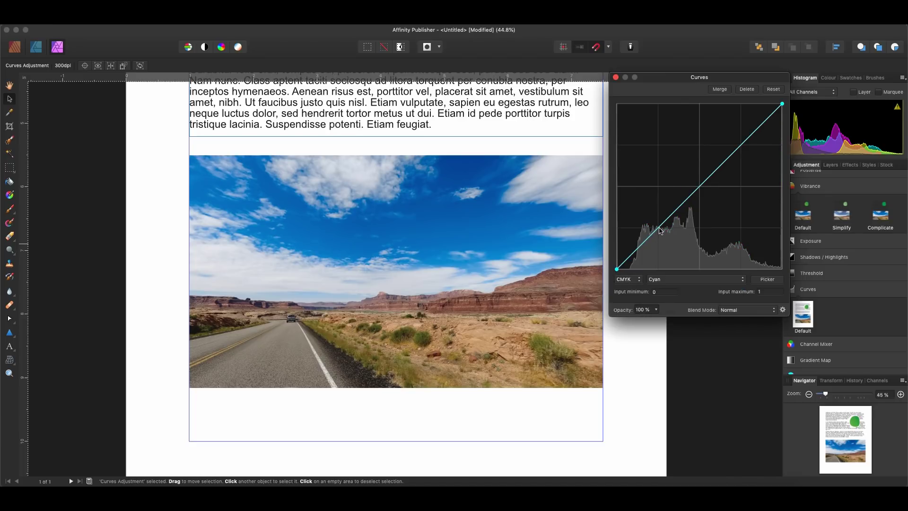
Bend the Cyan curve into an S-shape with three points, then close the Curves settings
left_click_drag(661, 230, 658, 246)
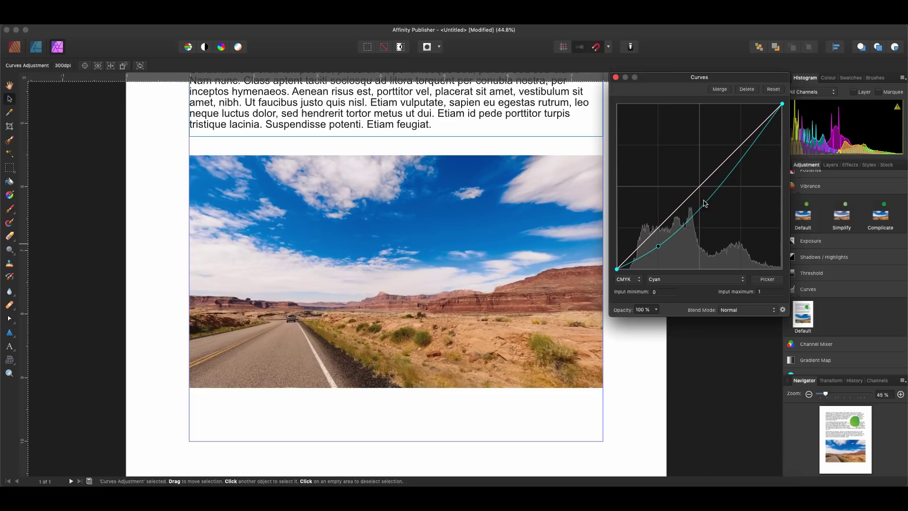
left_click_drag(705, 203, 700, 189)
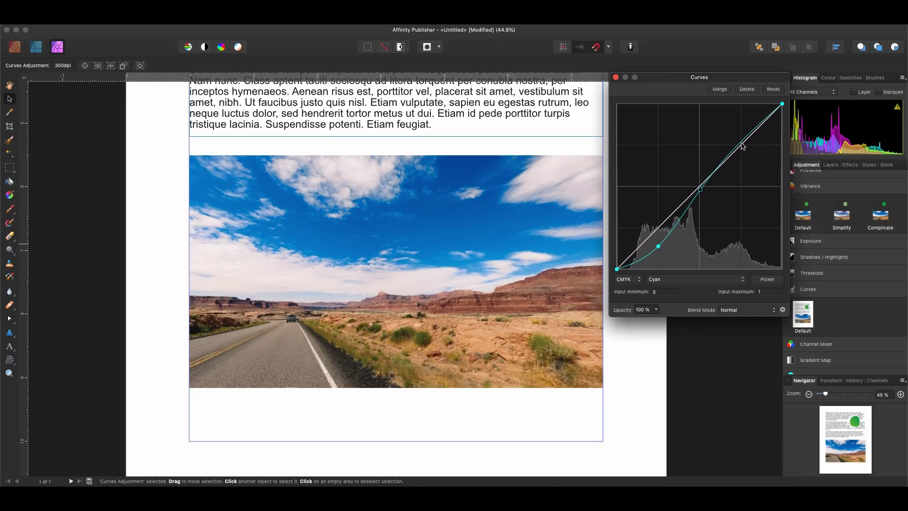
mouse_move(742, 146)
left_mouse_down()
mouse_move(741, 129)
mouse_move(739, 137)
left_mouse_up()
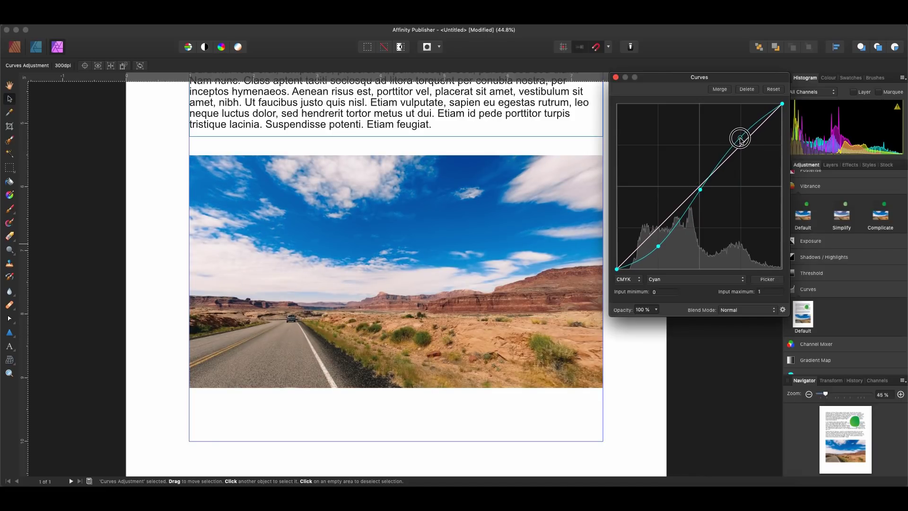
left_click(615, 77)
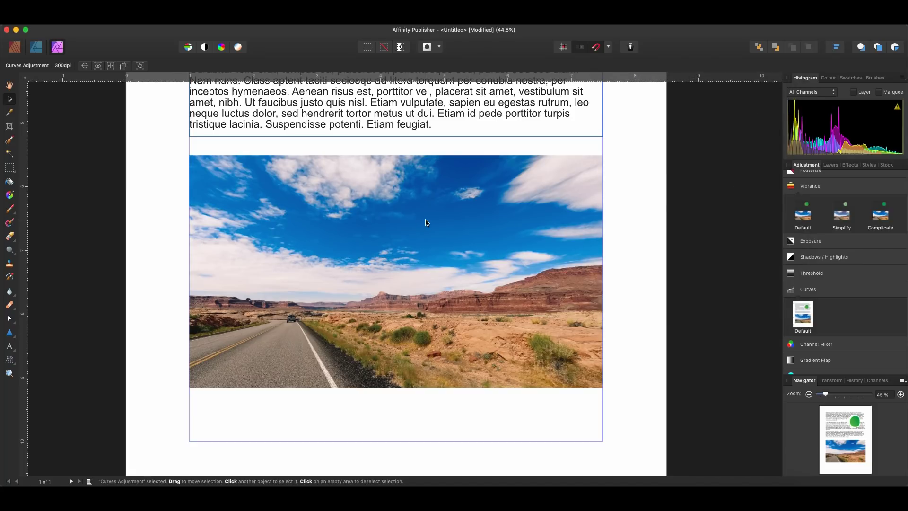
scroll(427, 223, "down", 2)
scroll(426, 223, "down", 3)
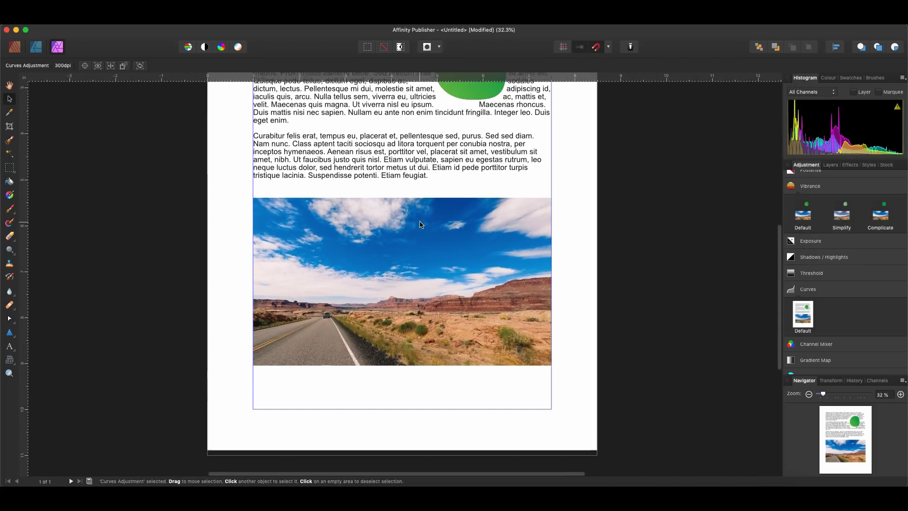
scroll(421, 223, "up", 6)
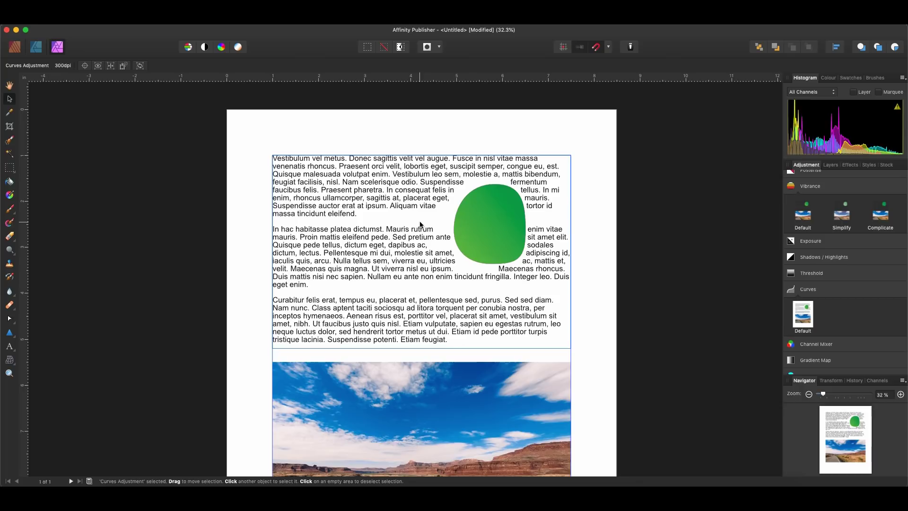
scroll(420, 224, "down", 5)
scroll(418, 226, "left", 2)
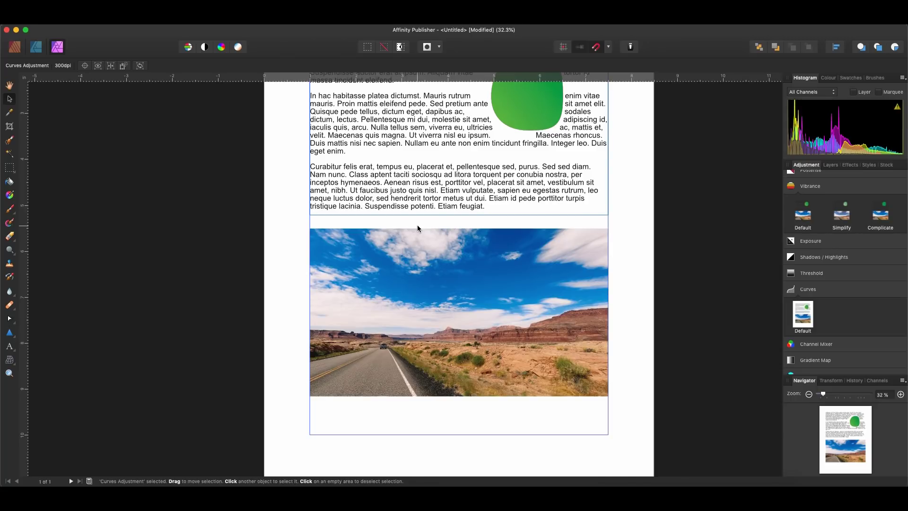
scroll(417, 225, "up", 3)
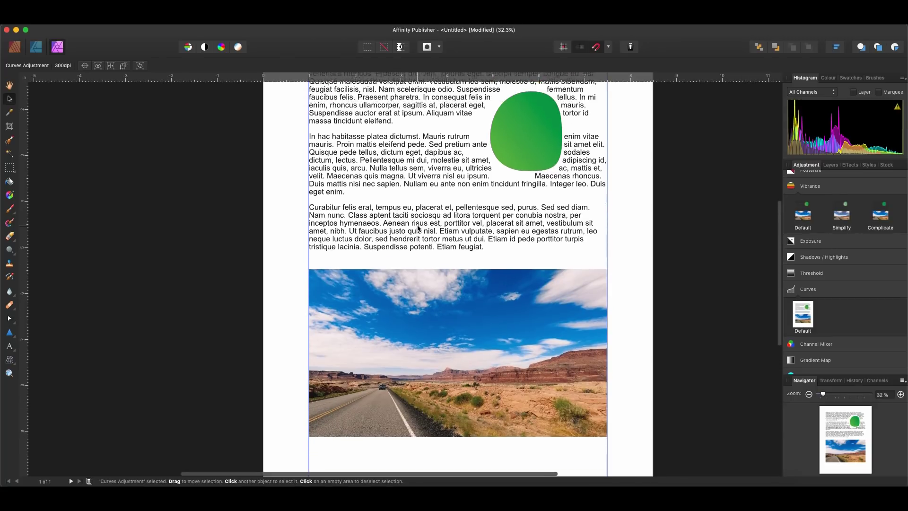
scroll(418, 228, "up", 2)
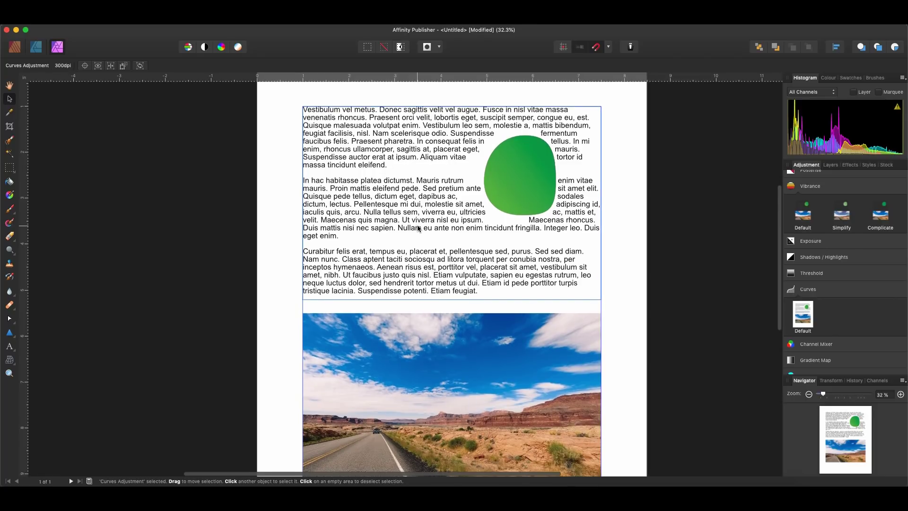
scroll(417, 228, "down", 2)
scroll(417, 229, "right", 1)
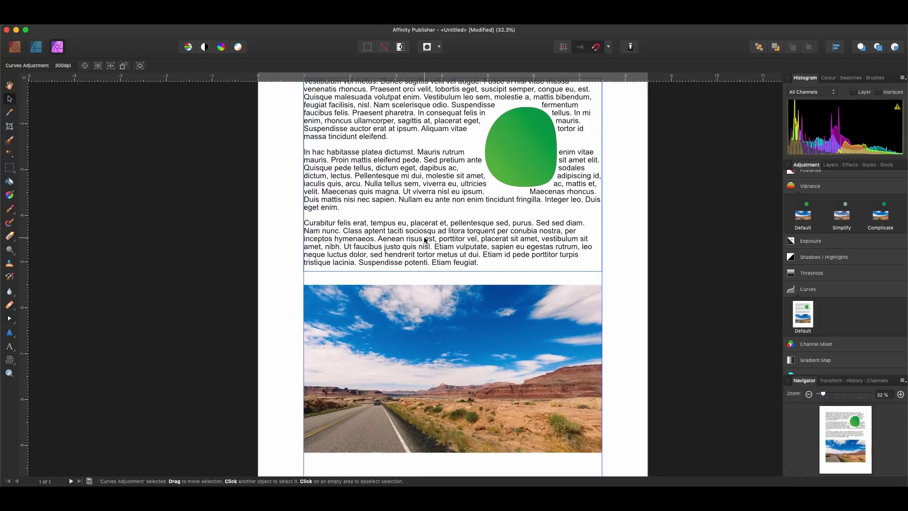
scroll(424, 240, "down", 3)
scroll(424, 240, "right", 3)
scroll(424, 241, "up", 4)
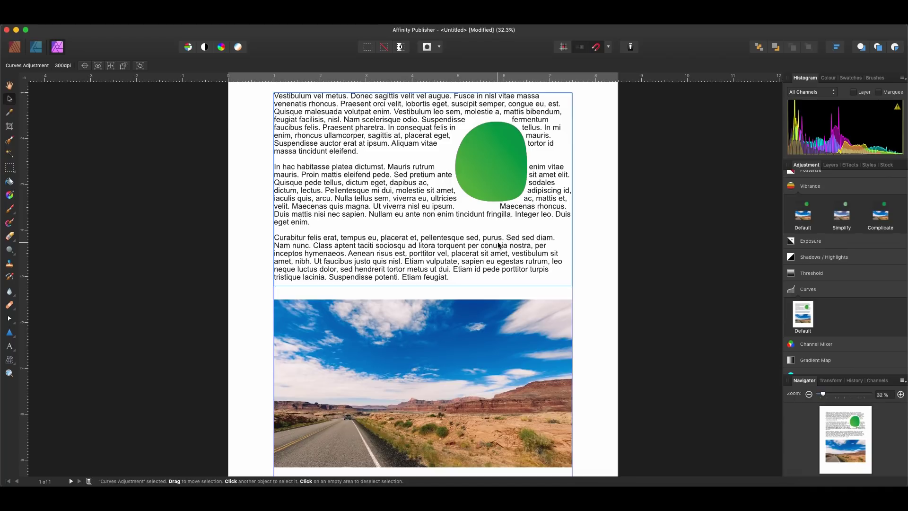
scroll(578, 220, "down", 3)
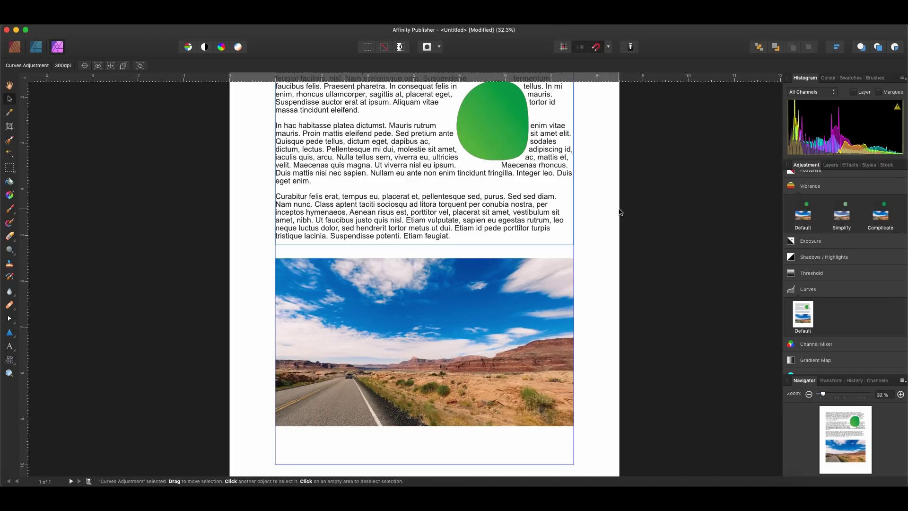
scroll(620, 211, "up", 3)
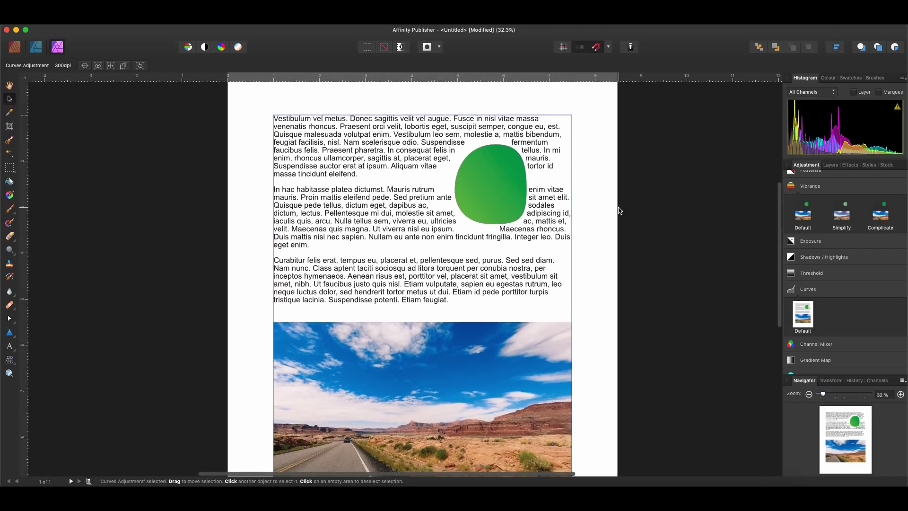